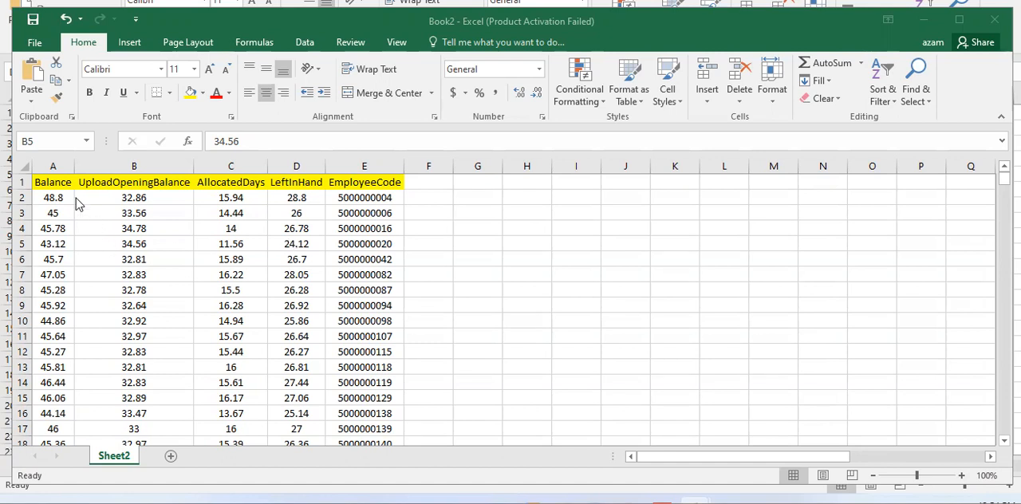
Fill the entire Balance column, including its header, with yellow.
click(70, 202)
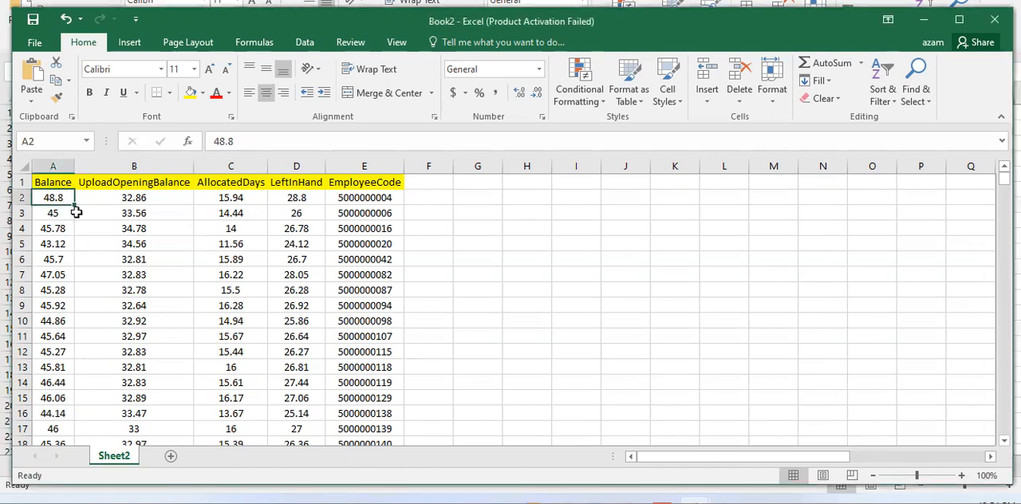
click(53, 166)
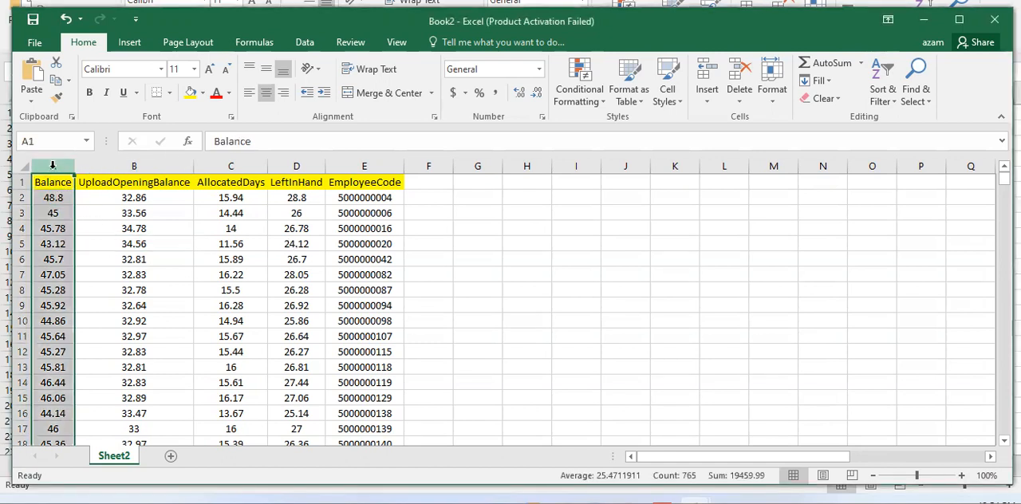
key(alt+F4)
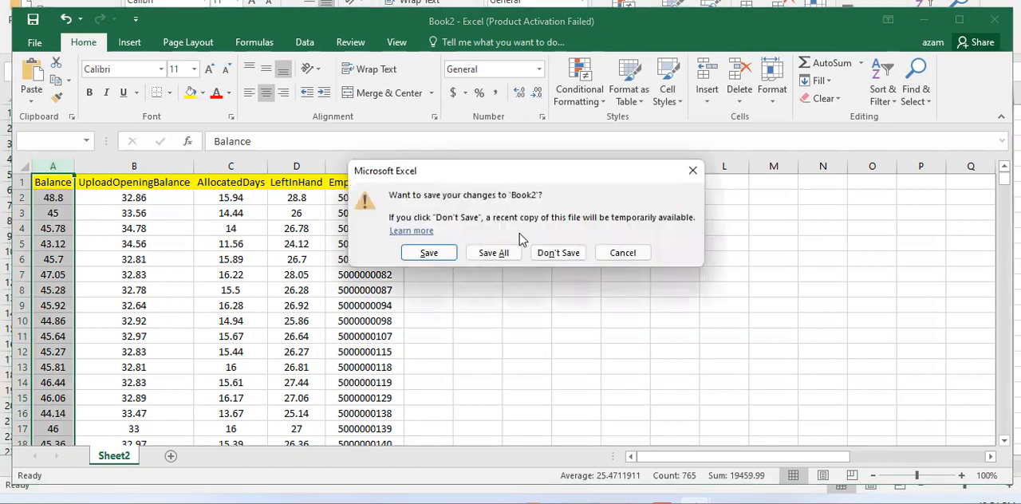
click(624, 254)
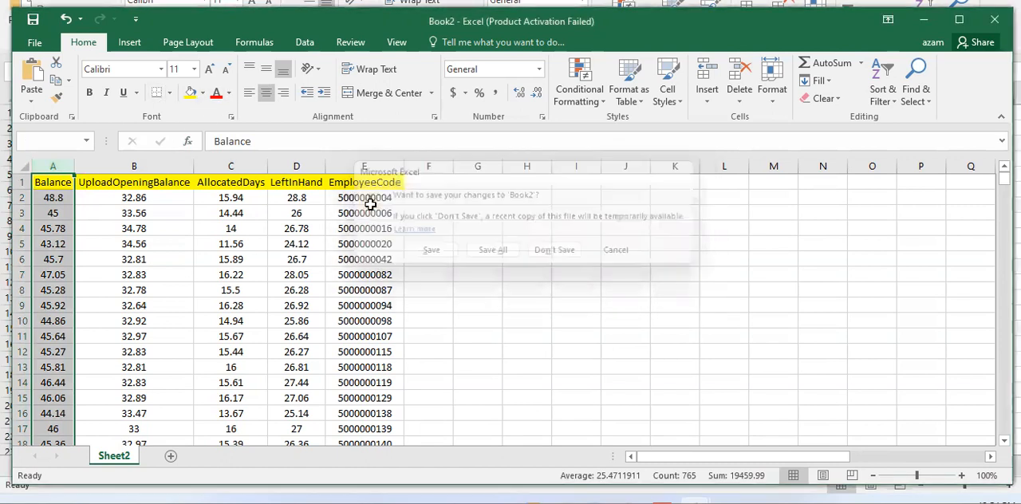
Review the Balance values alongside the matching entries in the EmployeeCode column.
click(55, 200)
drag(56, 213, 54, 399)
drag(370, 182, 369, 352)
scroll(369, 358, down, 7)
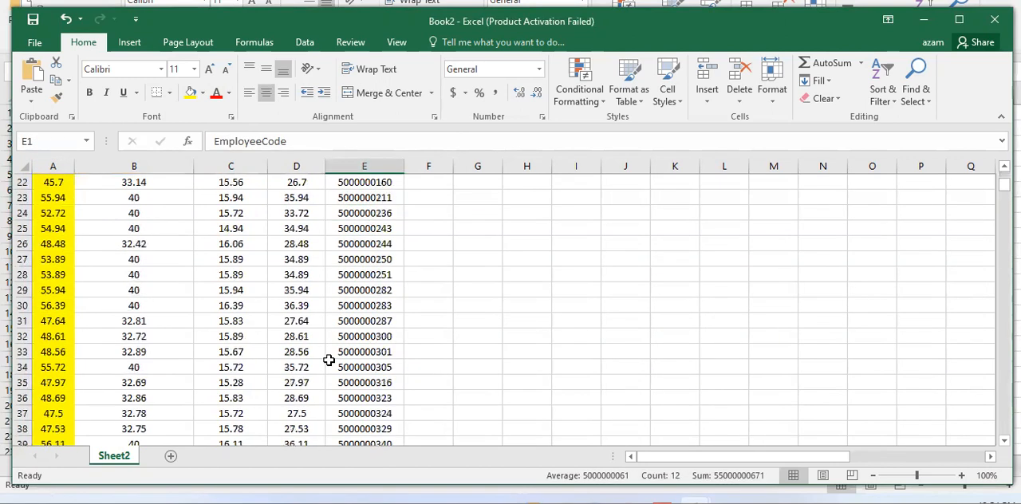
drag(59, 233, 67, 401)
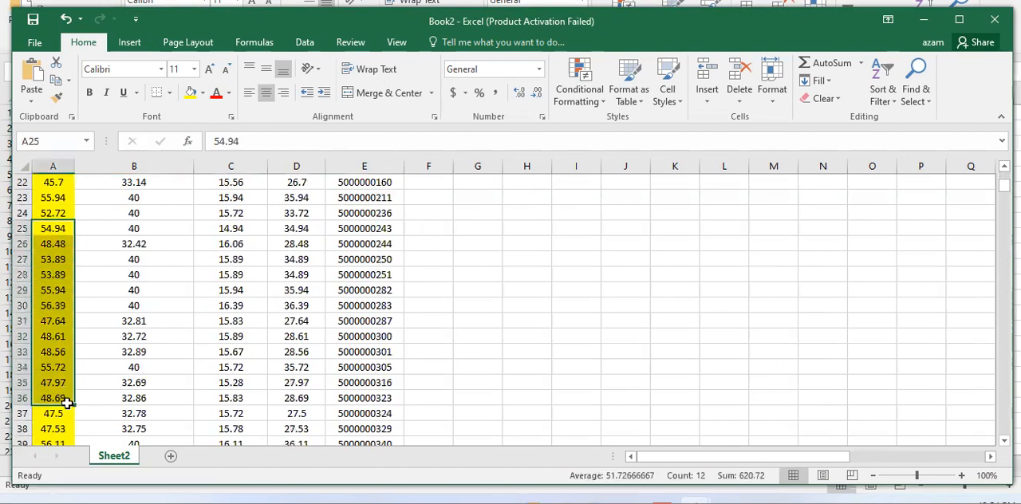
scroll(66, 403, up, 7)
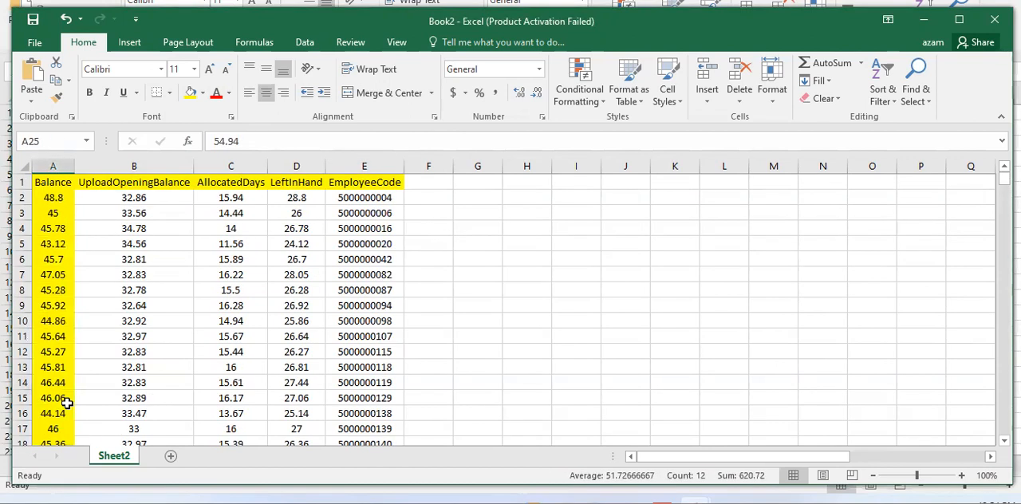
Examine the individual balances in the Balance column from row 2 down to about row 180.
click(58, 198)
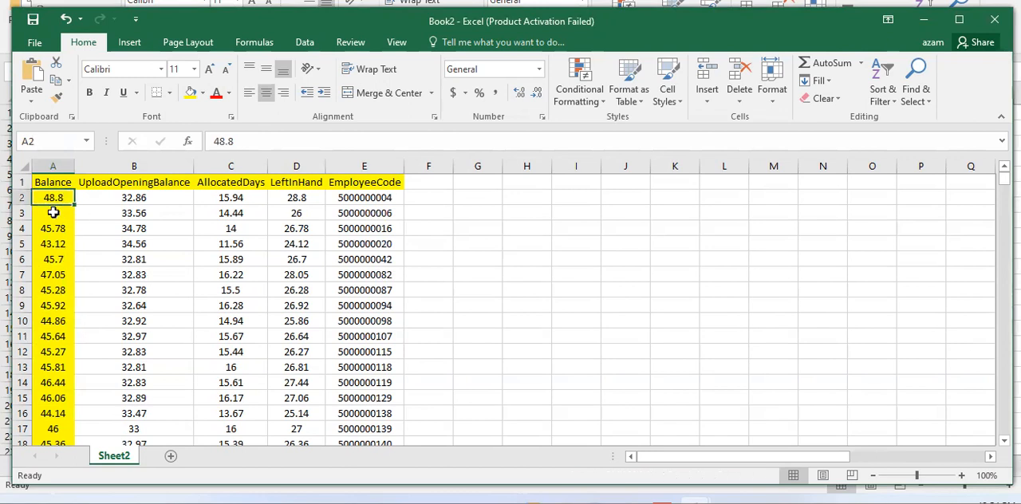
click(55, 215)
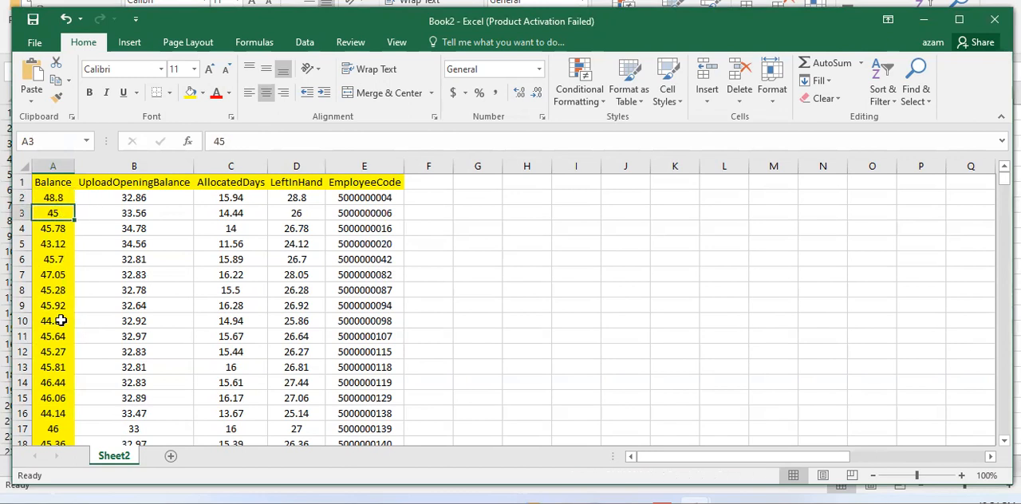
click(63, 244)
click(59, 199)
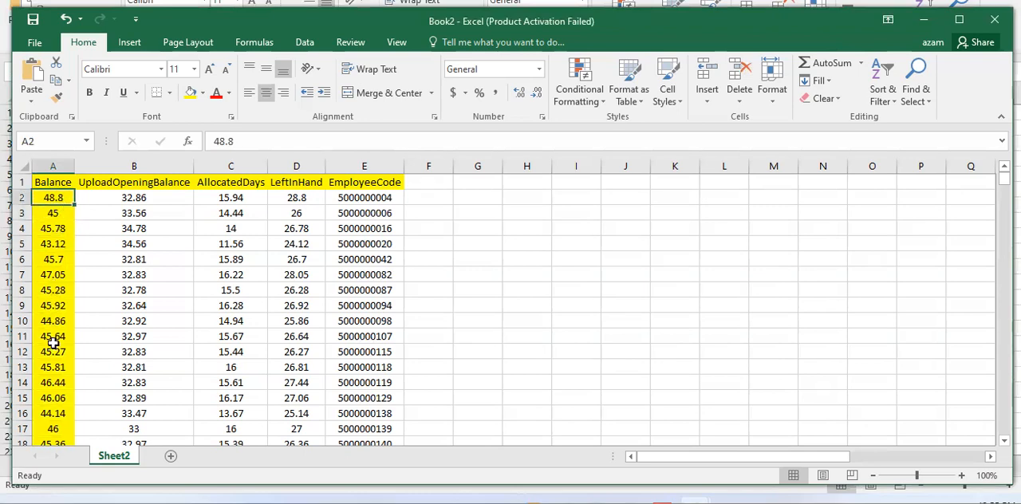
scroll(53, 342, down, 4)
scroll(52, 341, up, 4)
click(52, 227)
click(51, 291)
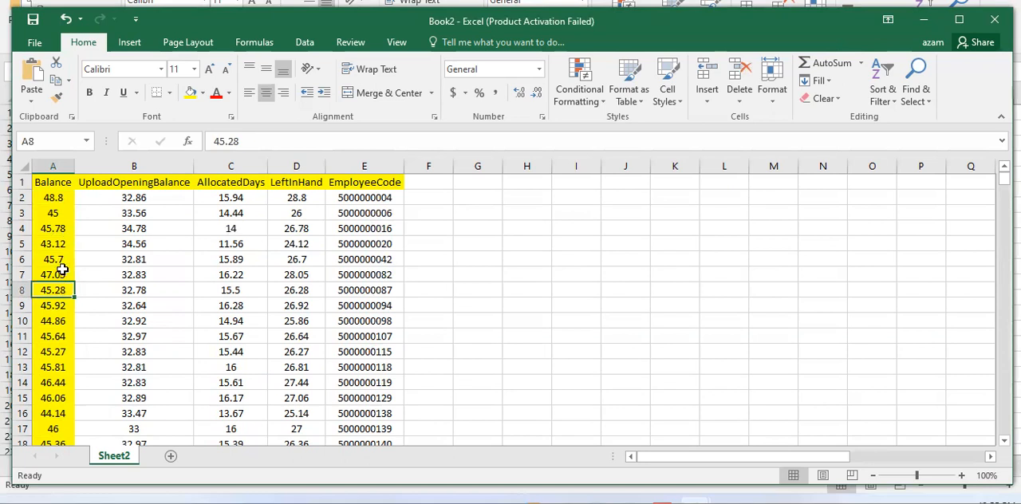
scroll(59, 336, down, 1)
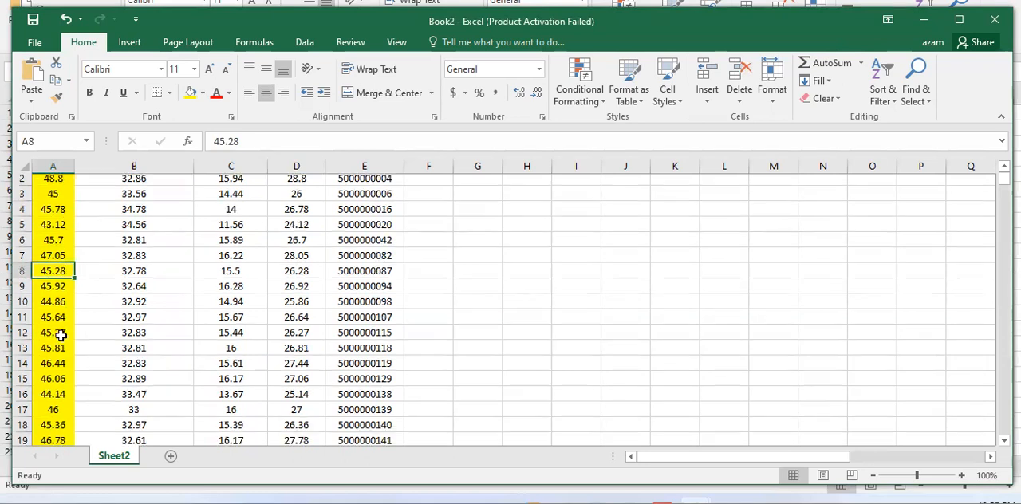
scroll(59, 343, down, 10)
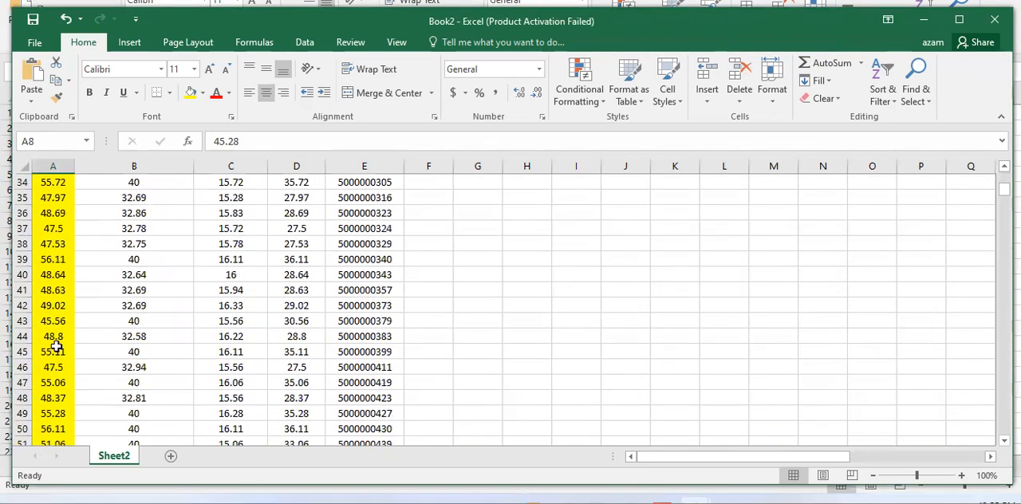
scroll(70, 399, down, 6)
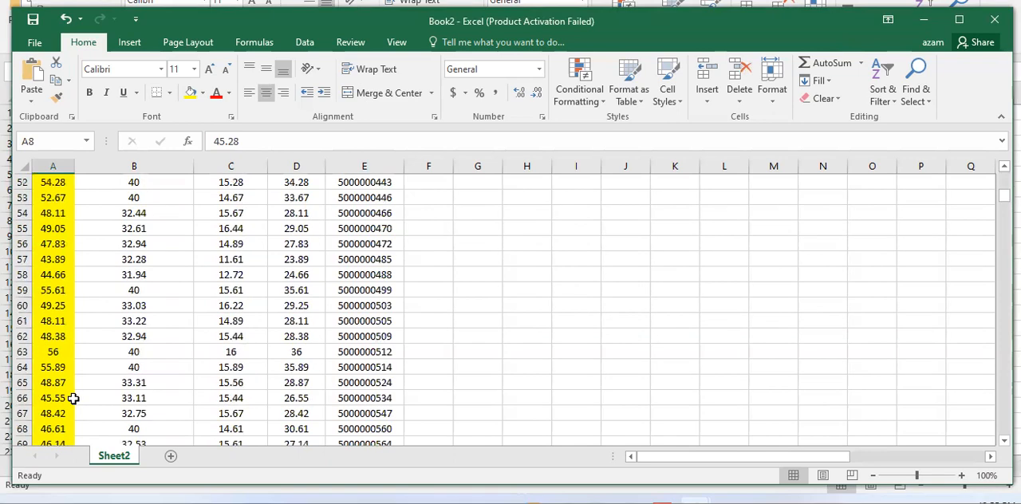
scroll(62, 357, down, 20)
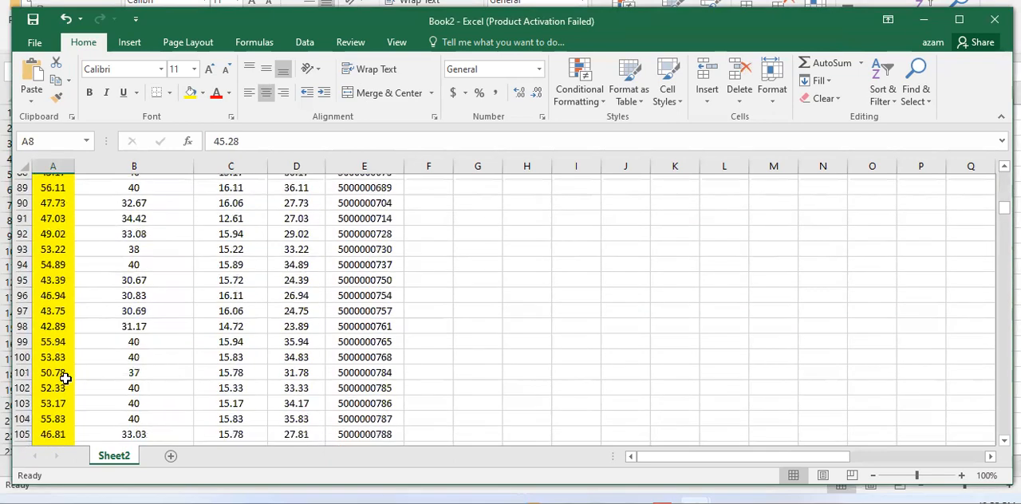
scroll(64, 382, down, 20)
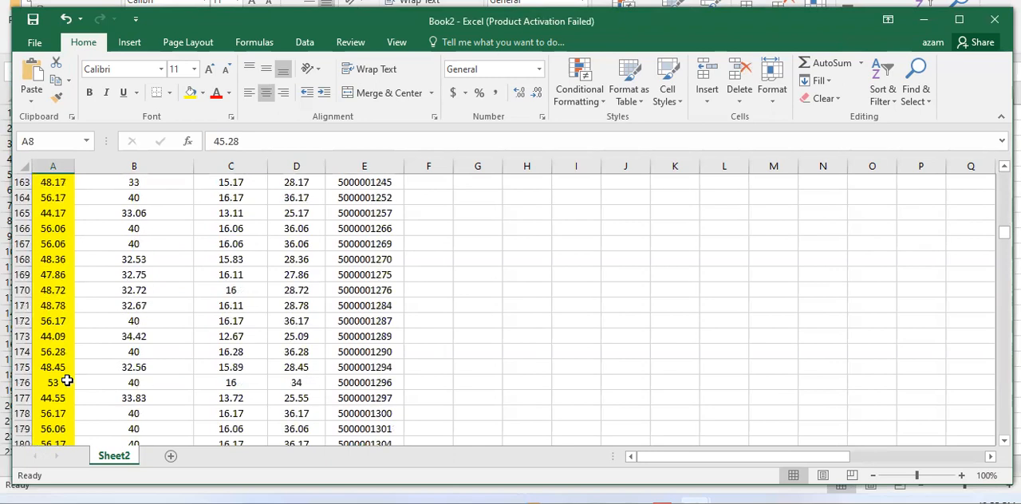
Compare the Balance entries in A194 and A195 against the threshold of 40.
click(54, 399)
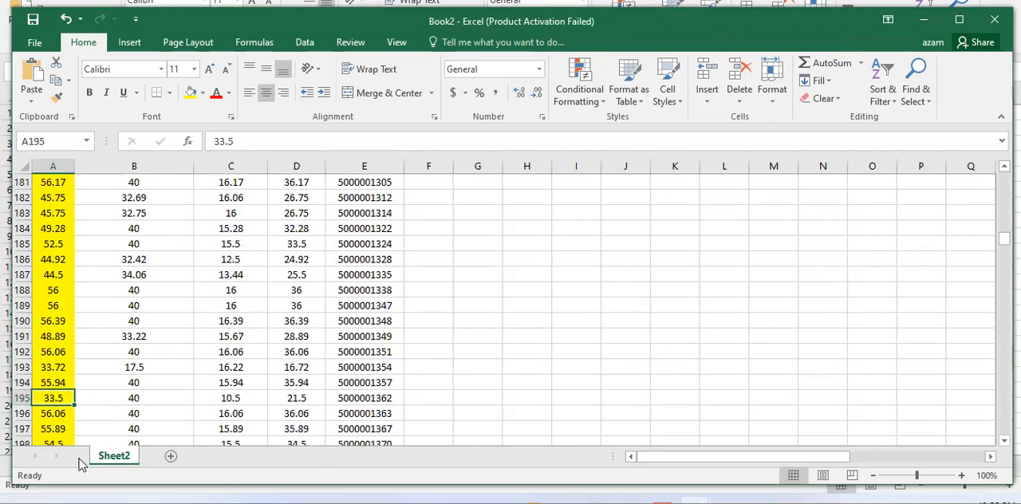
click(63, 380)
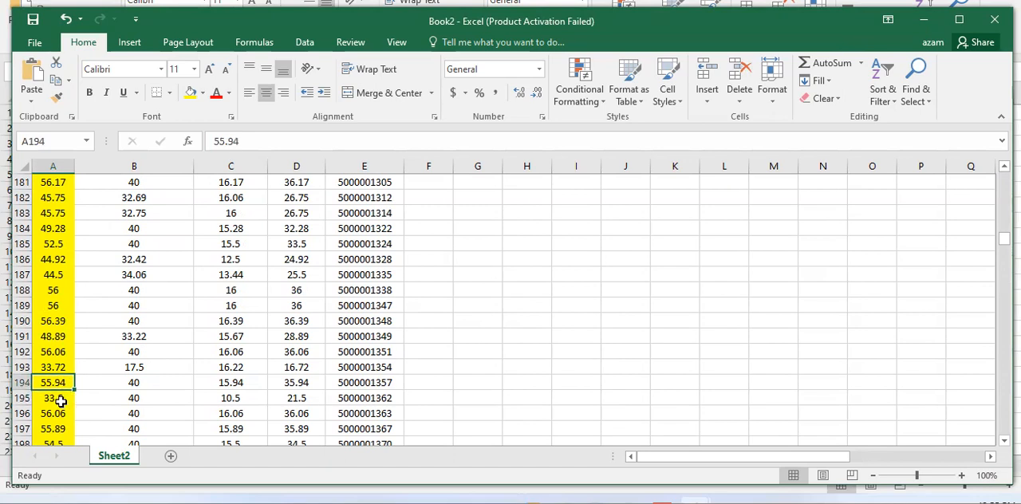
drag(70, 383, 125, 384)
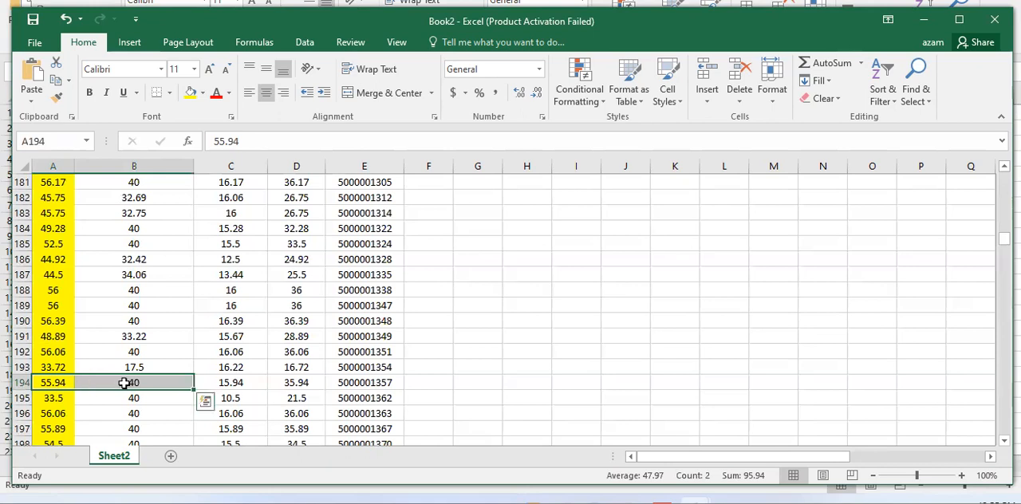
drag(57, 394, 93, 399)
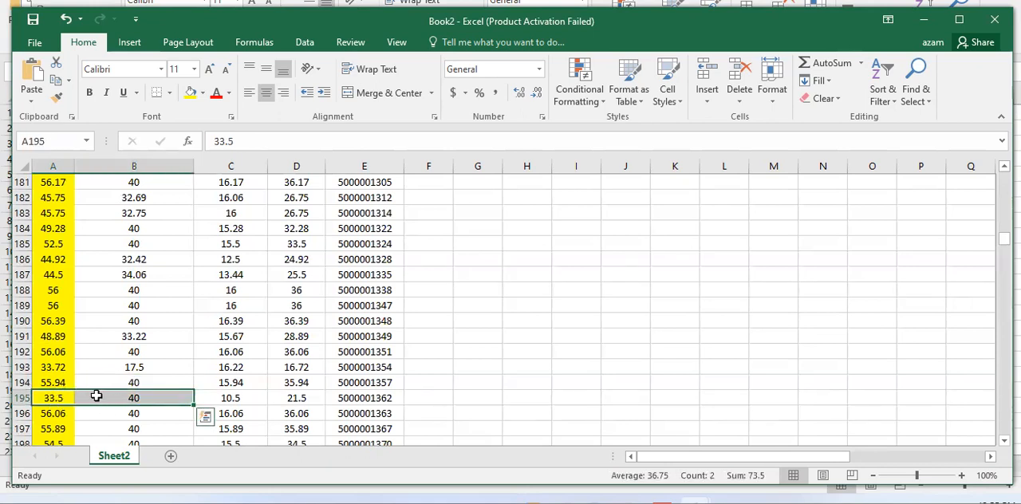
click(68, 397)
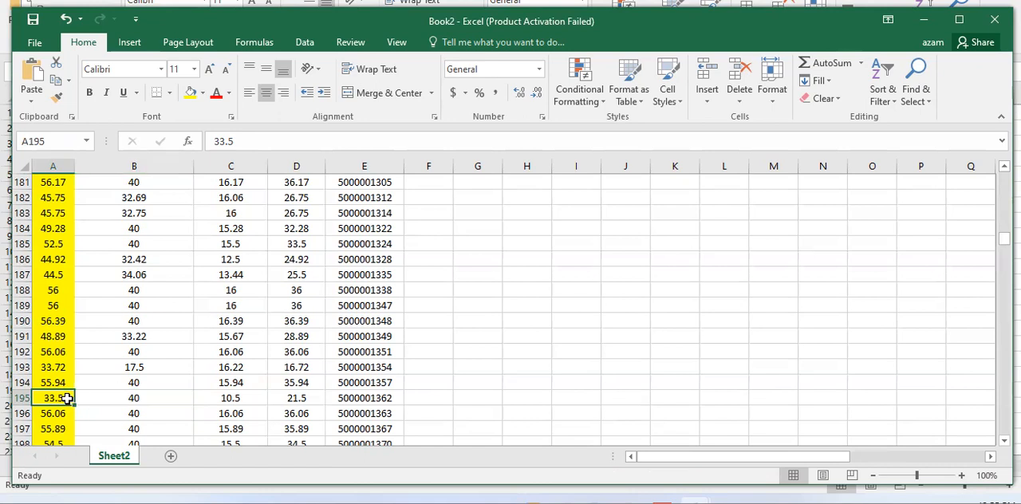
Insert an empty column between Balance and UploadOpeningBalance and remove its fill colour.
key(ctrl+Home)
key(Right)
key(ctrl+space)
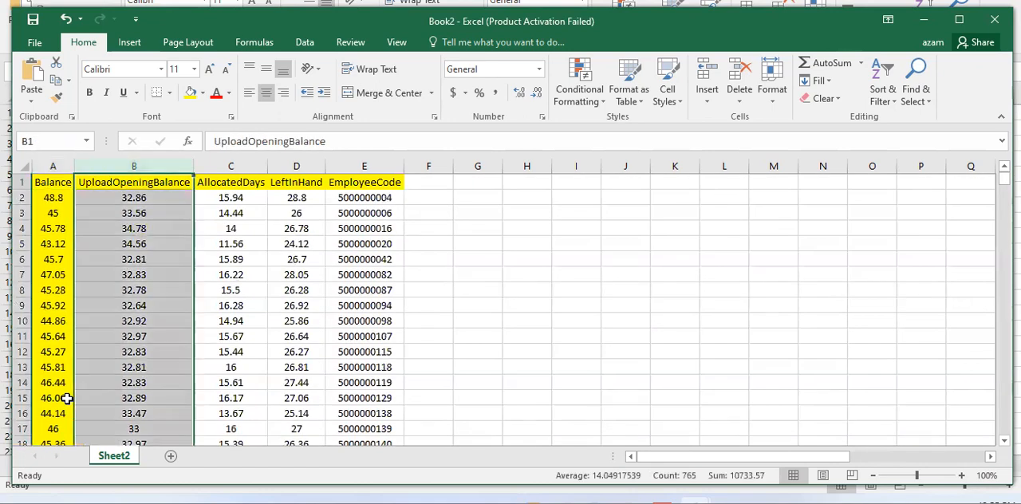
key(ctrl+shift+plus)
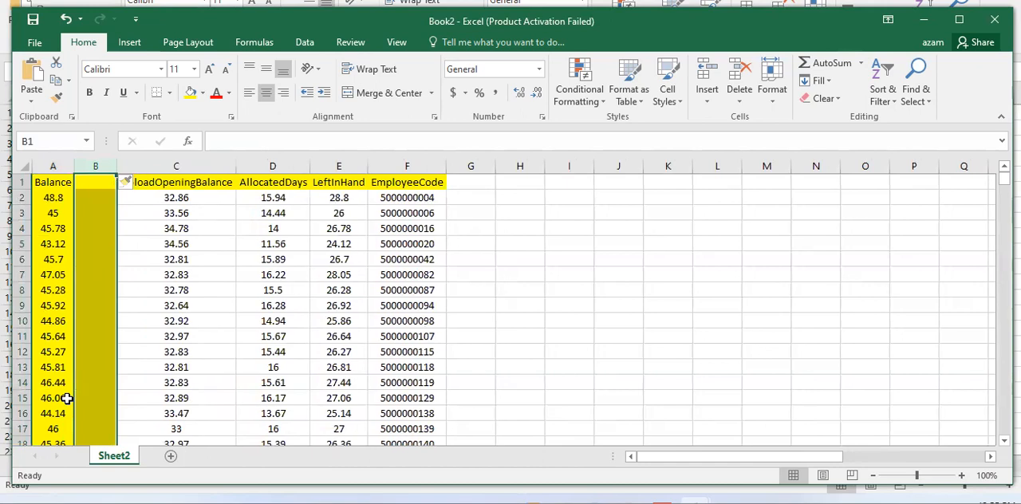
click(203, 93)
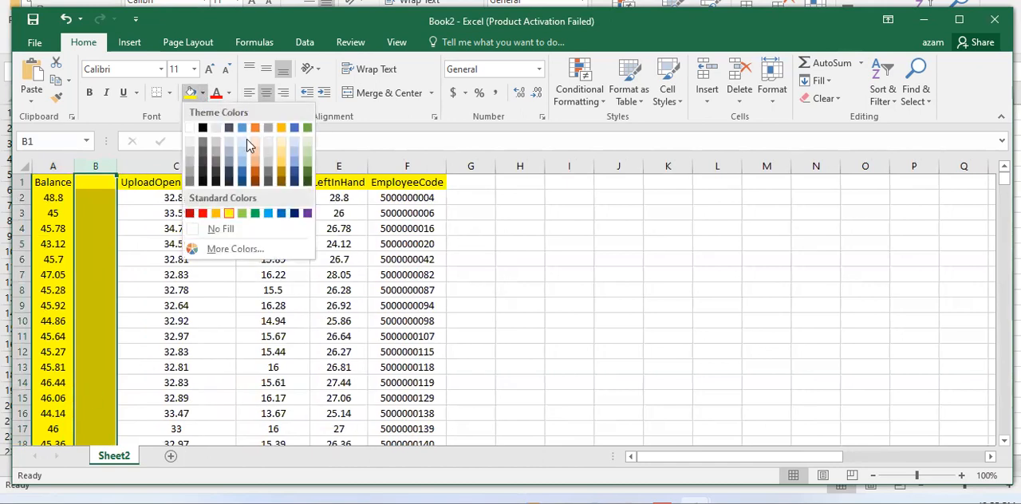
click(222, 229)
Enter the formula =IF(A2>=40,40,A2) in cell B2 to cap the balance at 40.
click(107, 193)
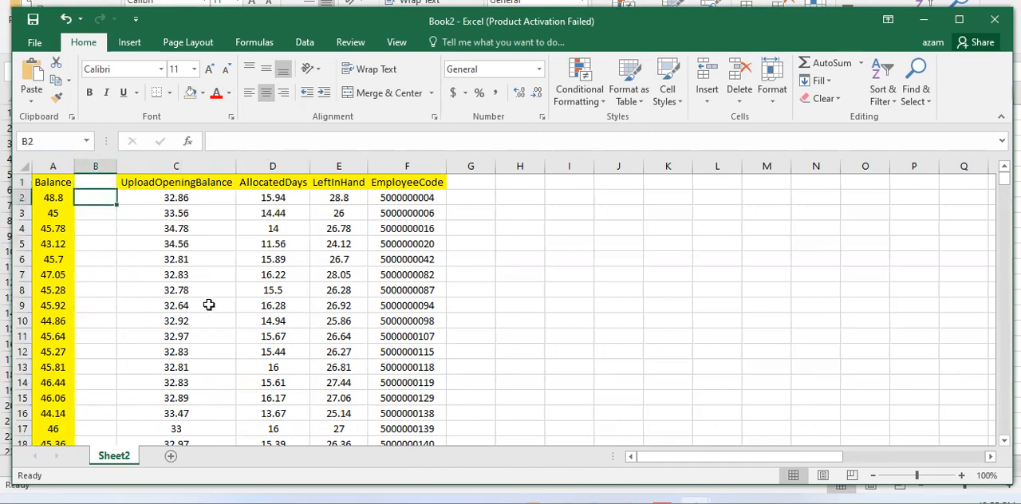
text(=if)
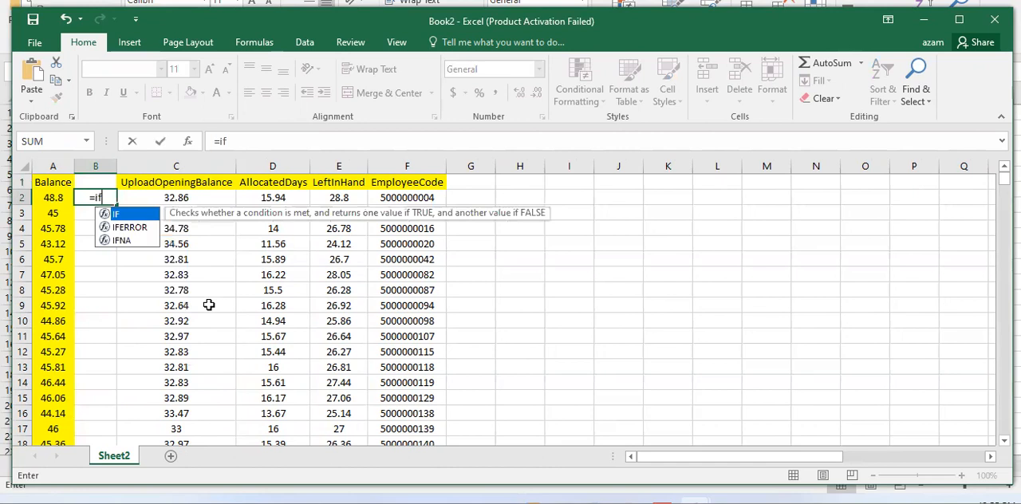
key(Tab)
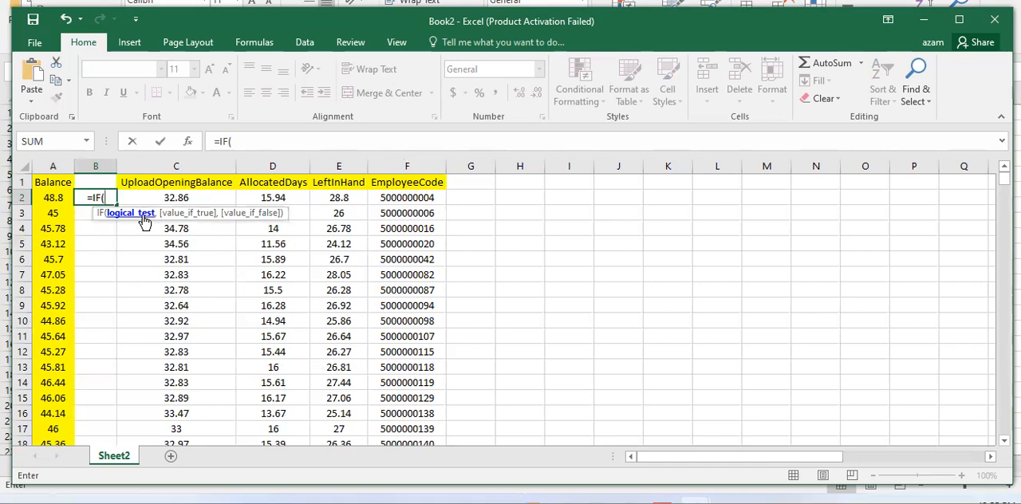
click(56, 196)
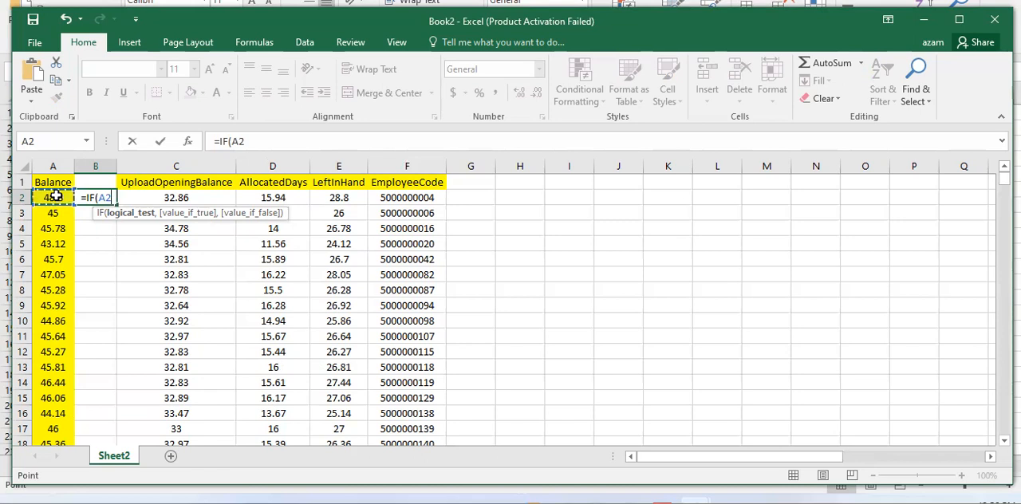
text(>=40)
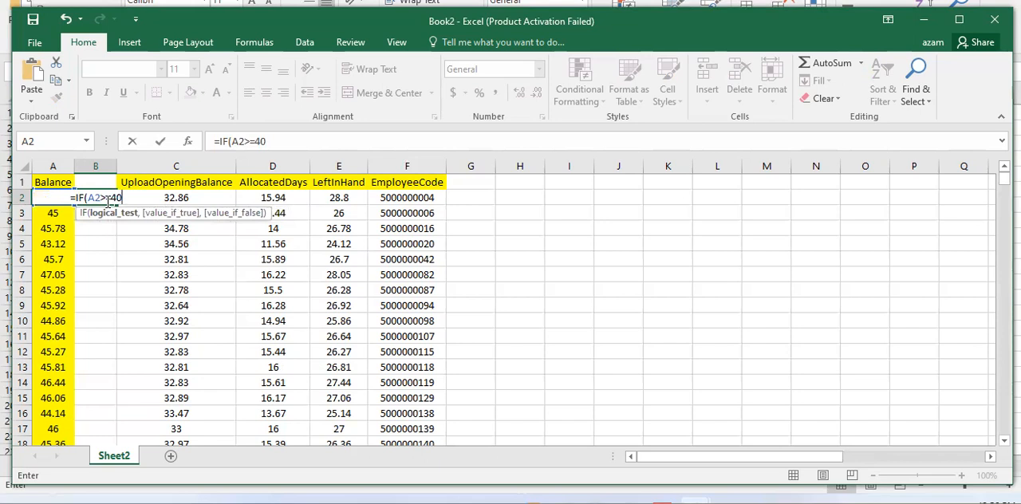
text(,)
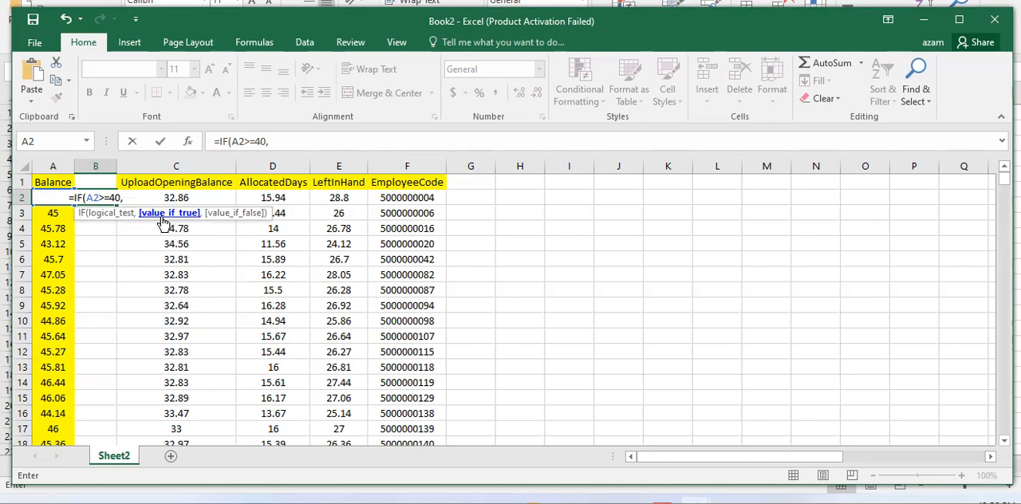
text(40)
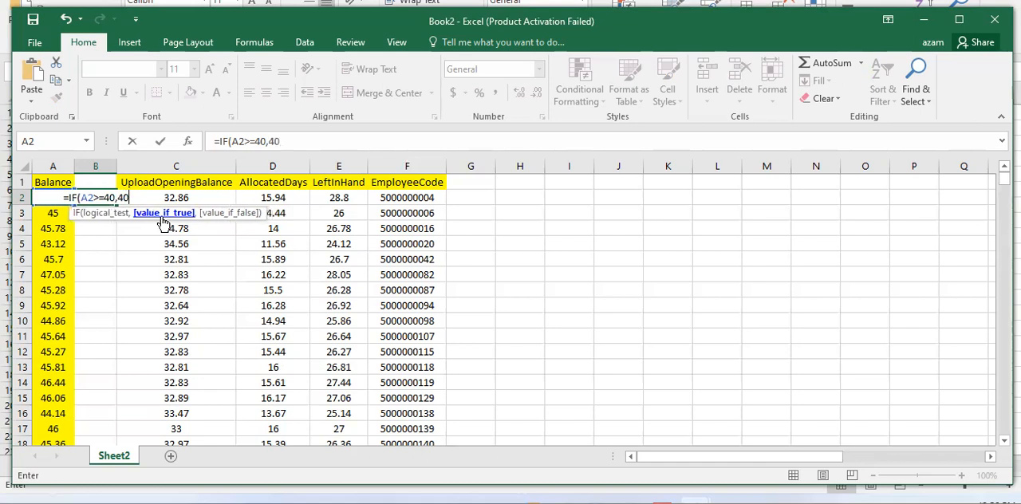
text(,)
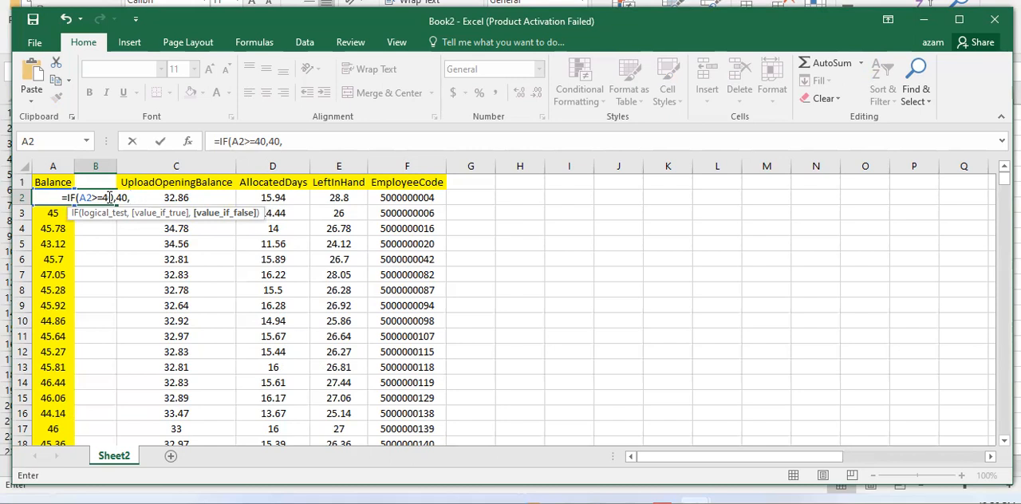
key(Left)
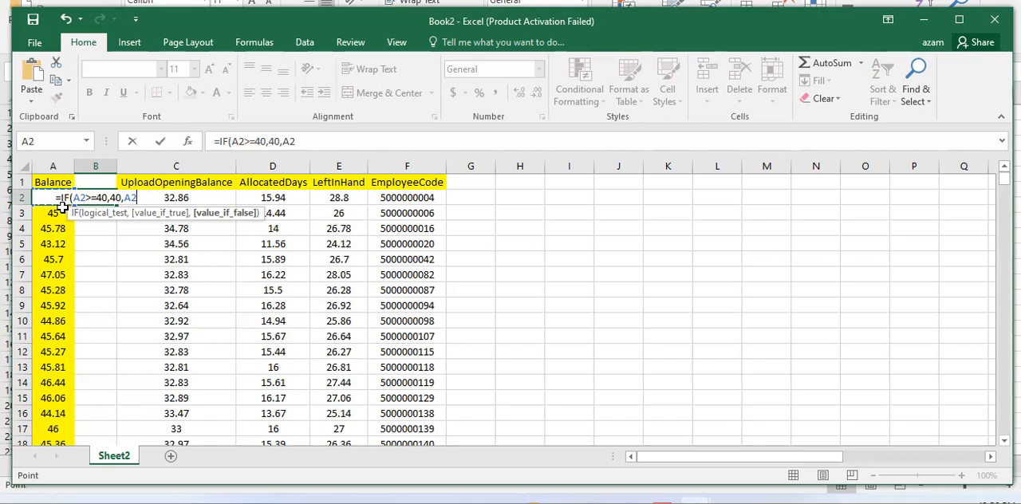
text())
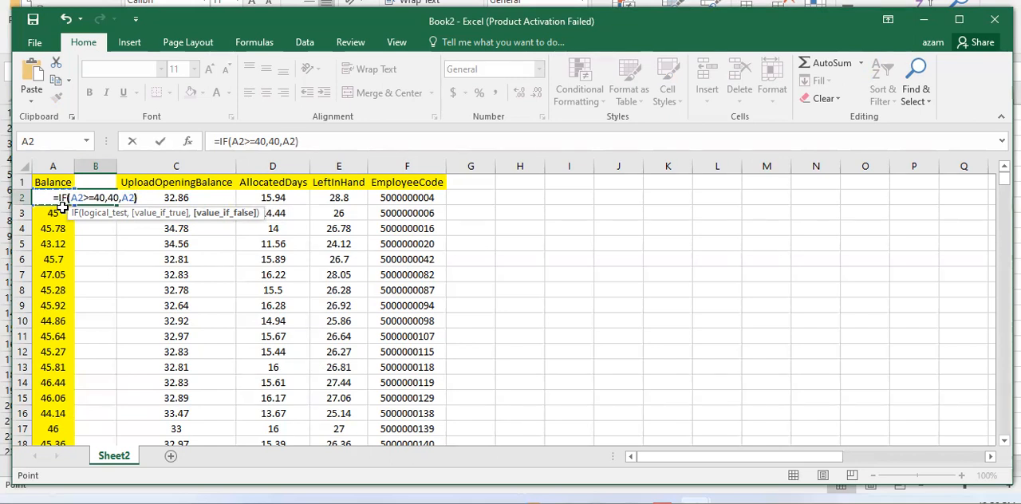
key(Return)
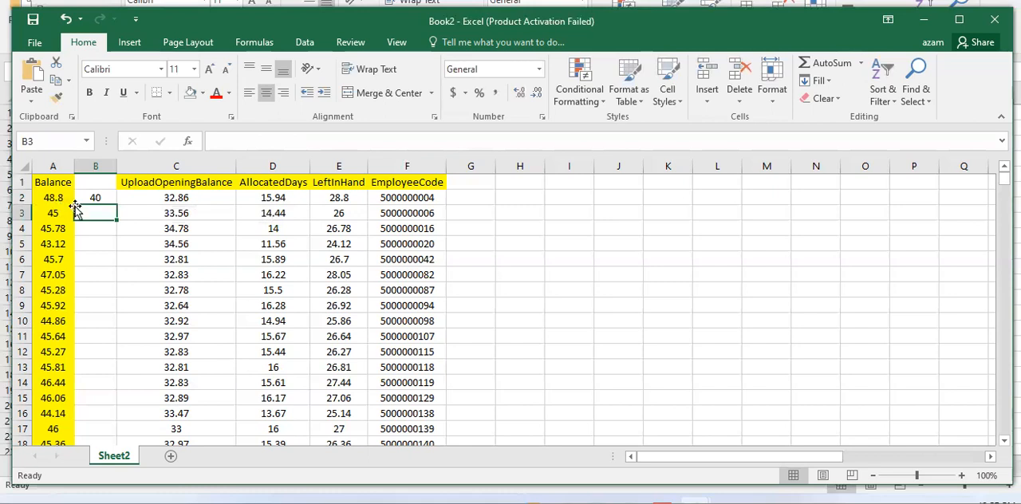
Fill the IF formula from B2 down through all data rows of column B and check several copied formulas.
click(88, 199)
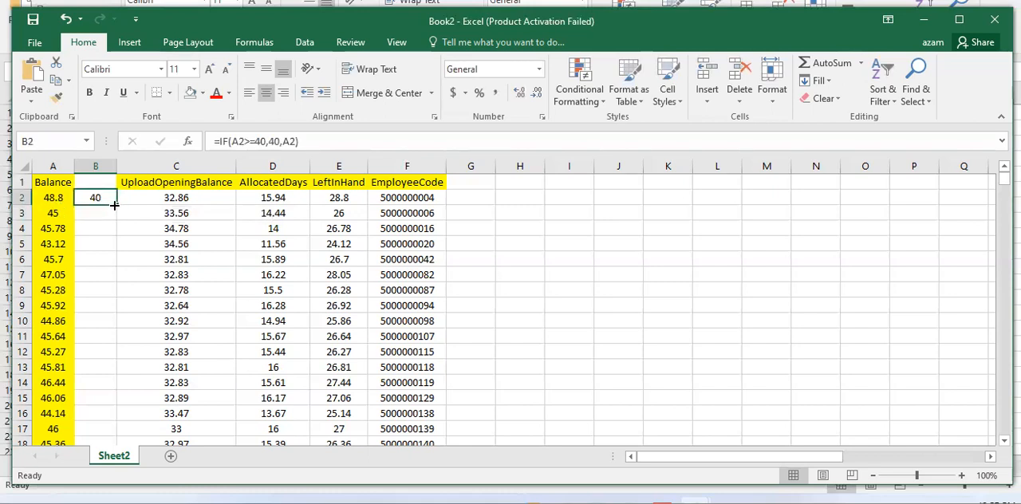
double_click(118, 205)
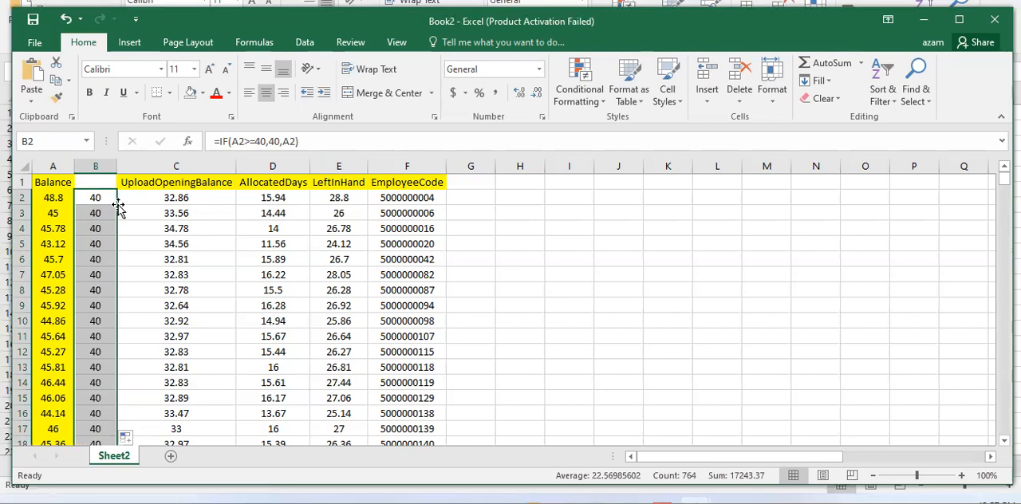
click(105, 217)
click(100, 244)
click(303, 141)
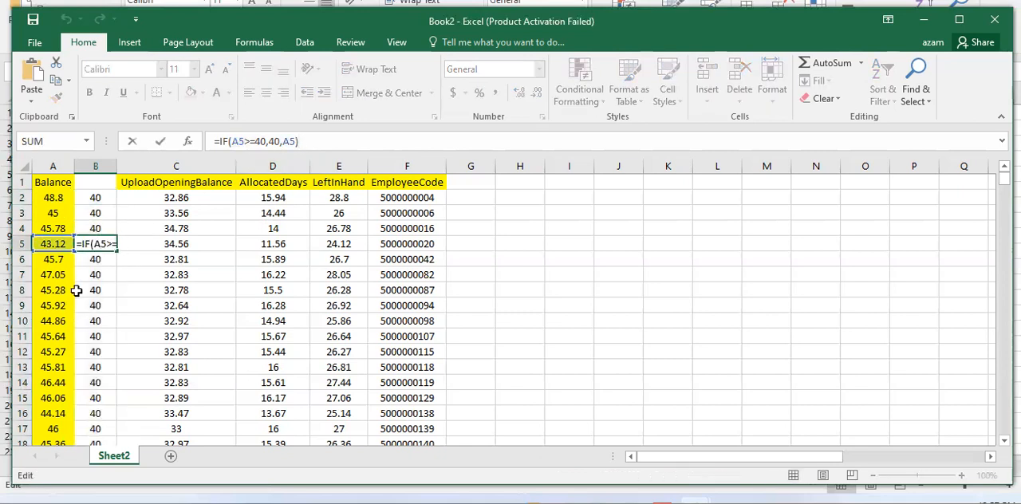
key(Escape)
click(102, 292)
click(102, 336)
click(96, 363)
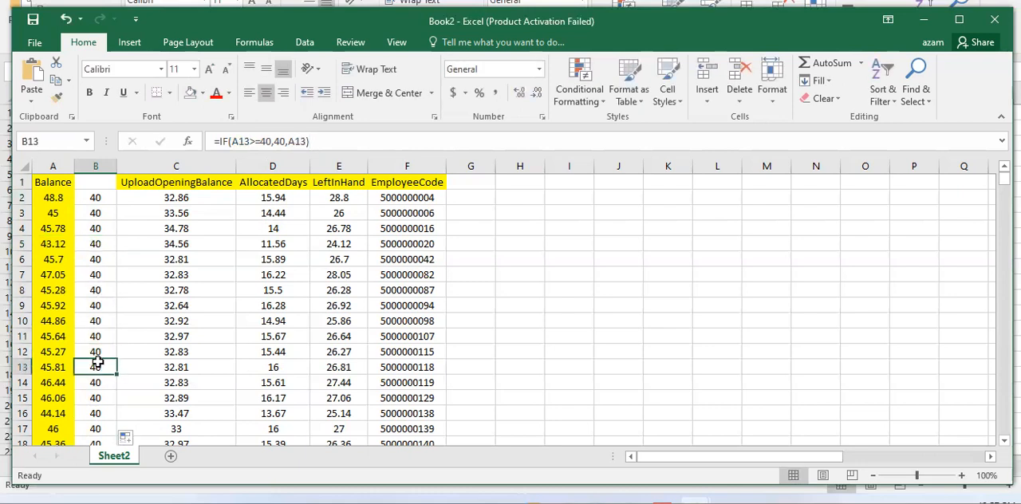
Title column B ActualBalance in cell B1 and fit the column width to the heading.
click(102, 181)
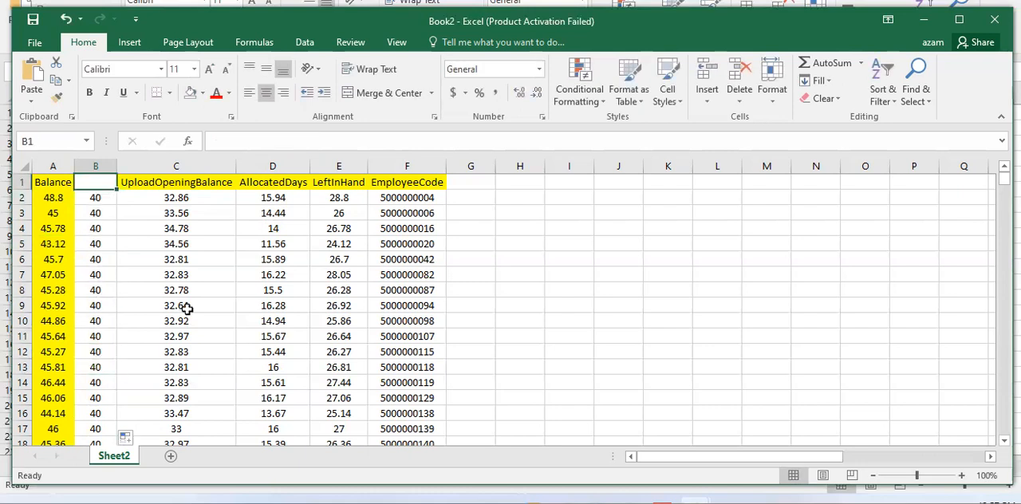
text(Ac)
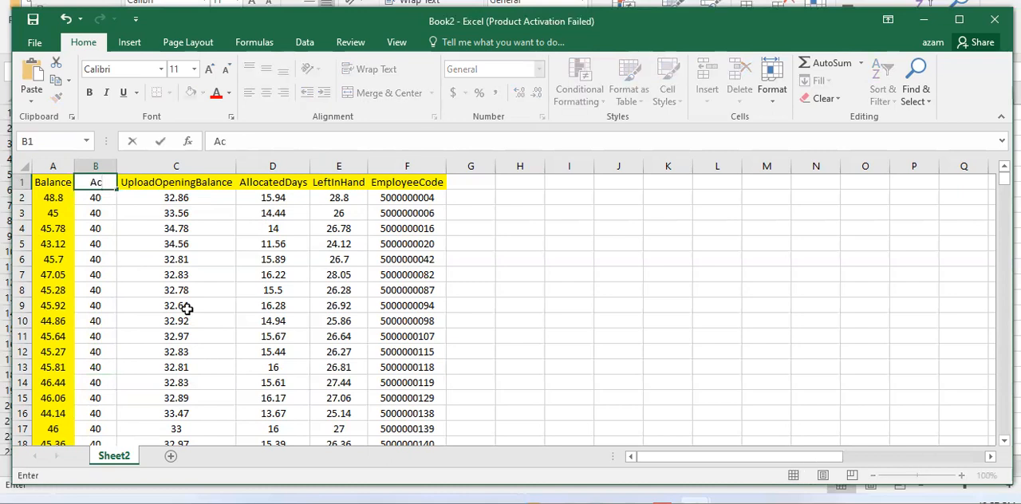
text(tualBalance)
key(Return)
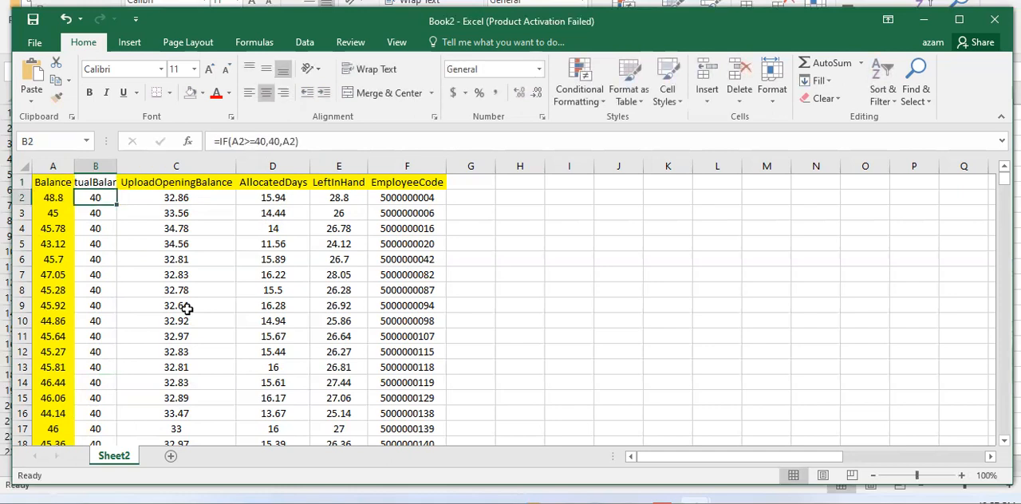
double_click(117, 157)
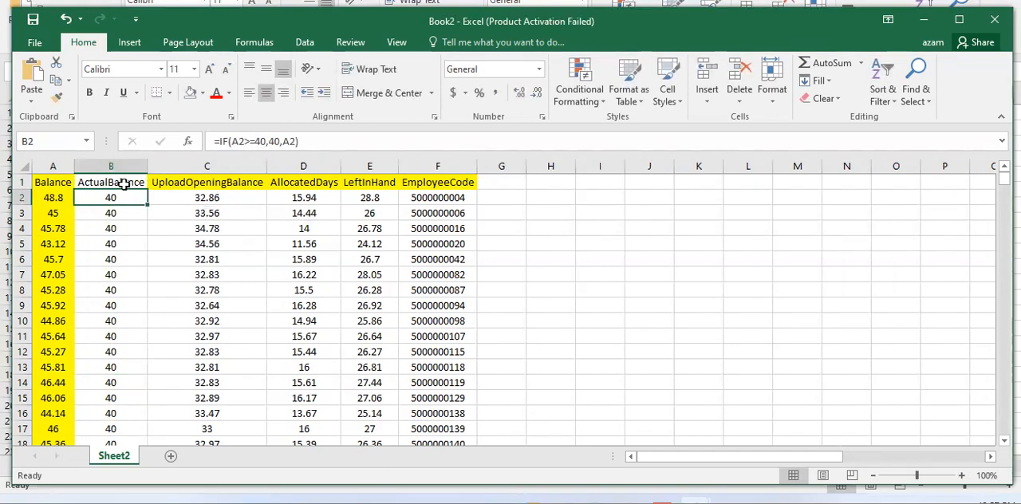
Add filters to the header row and refit the width of the ActualBalance column.
click(124, 184)
click(303, 43)
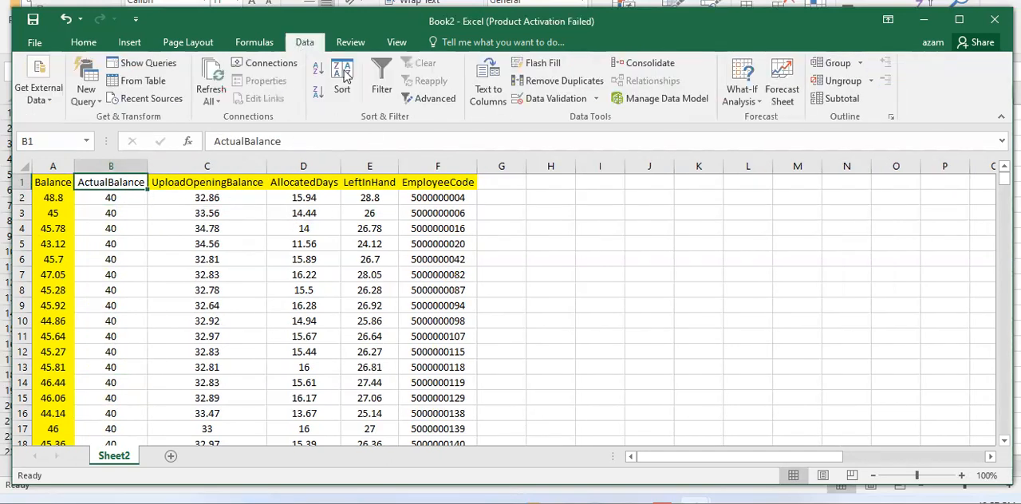
click(381, 80)
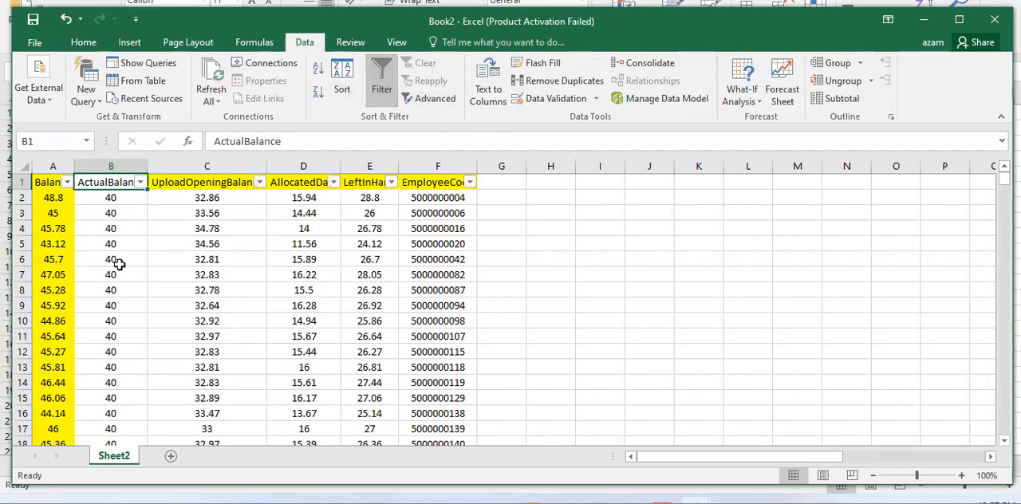
double_click(146, 166)
Examine the filter value list of the ActualBalance column down to its highest entry, leaving the filter unapplied.
click(125, 227)
click(164, 183)
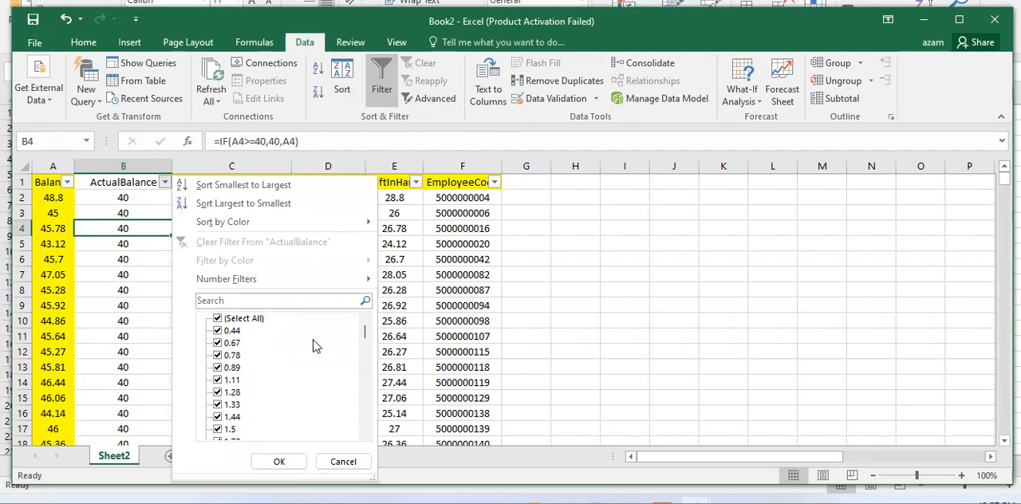
drag(365, 335, 365, 415)
click(343, 462)
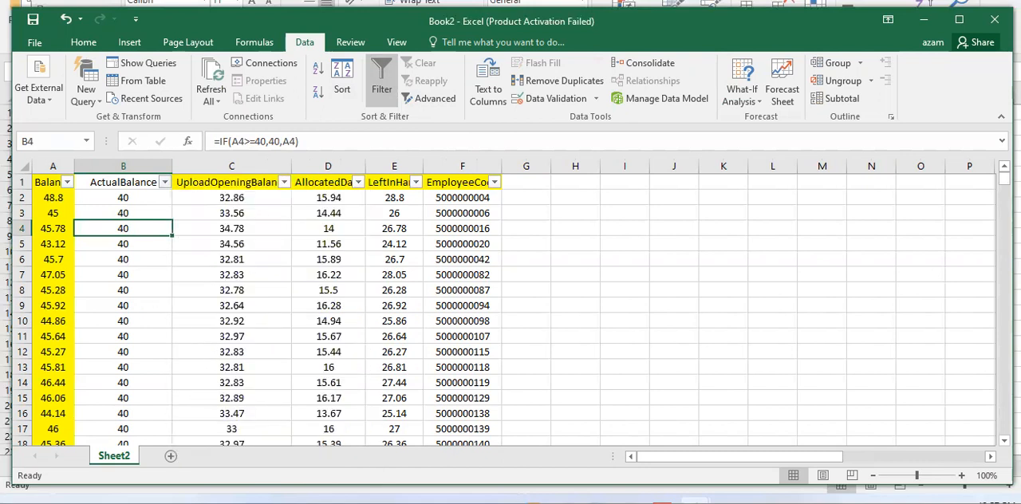
drag(1004, 179, 19, 222)
click(164, 182)
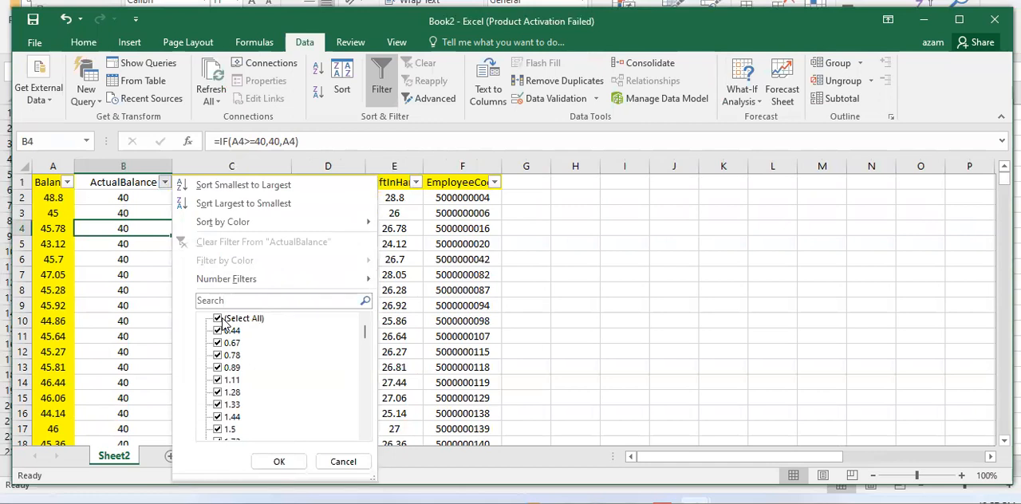
drag(365, 336, 356, 447)
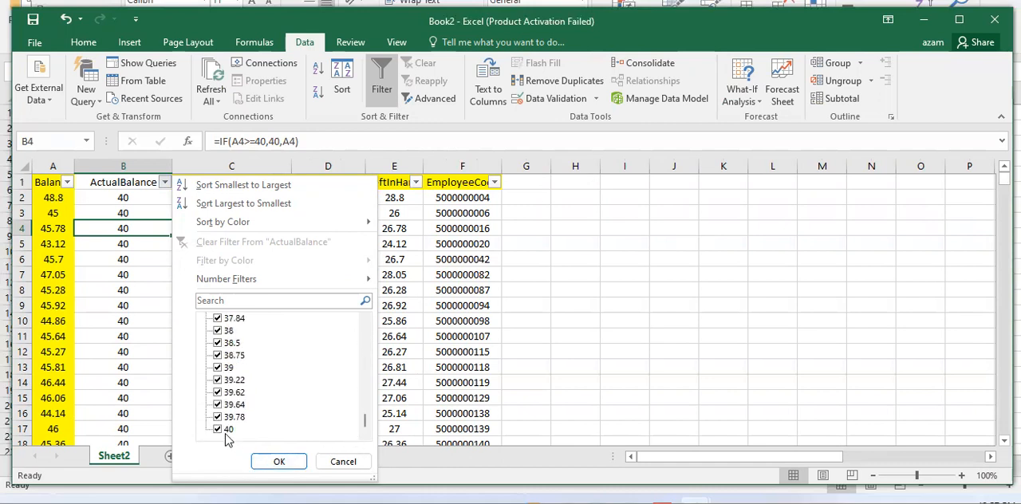
click(343, 461)
Compare the Balance and ActualBalance entries in rows 120 and 122, including the formulas behind them.
click(125, 306)
scroll(125, 306, down, 20)
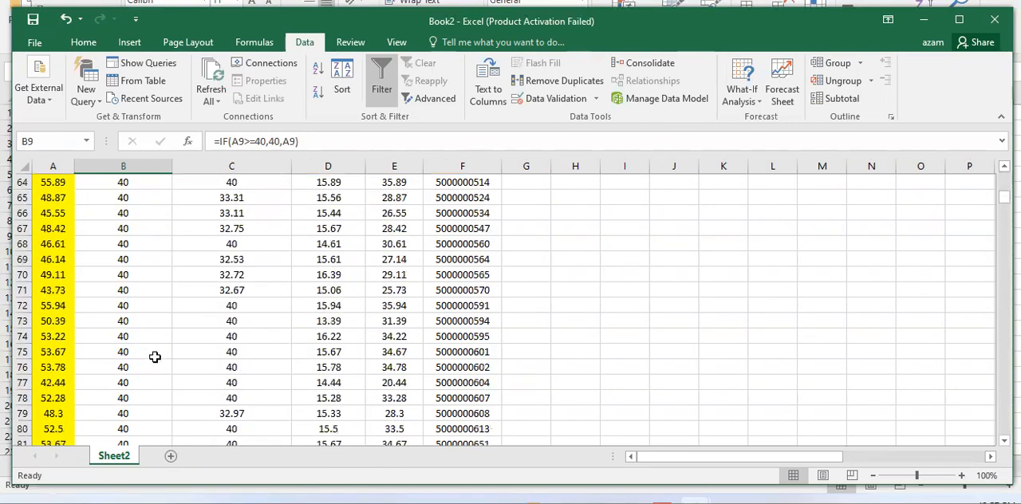
scroll(341, 398, down, 20)
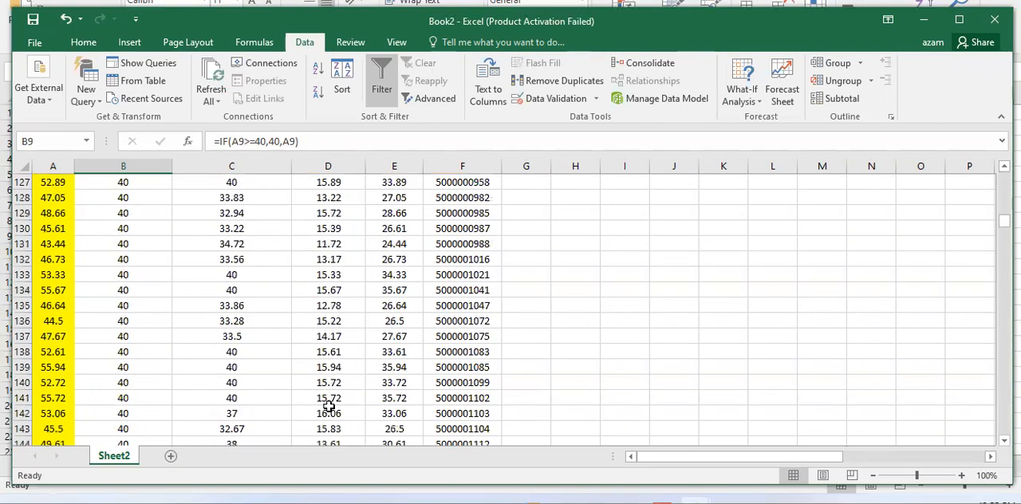
scroll(329, 404, up, 5)
click(56, 305)
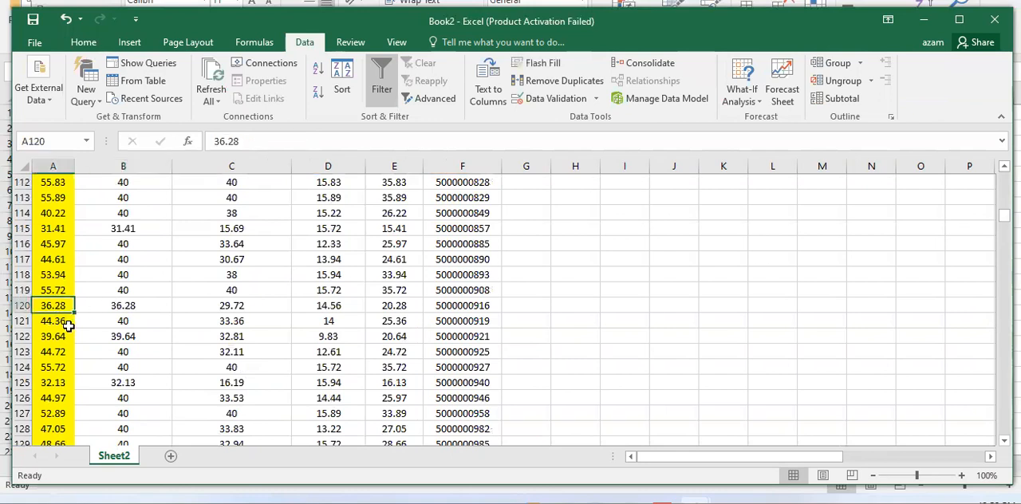
click(116, 306)
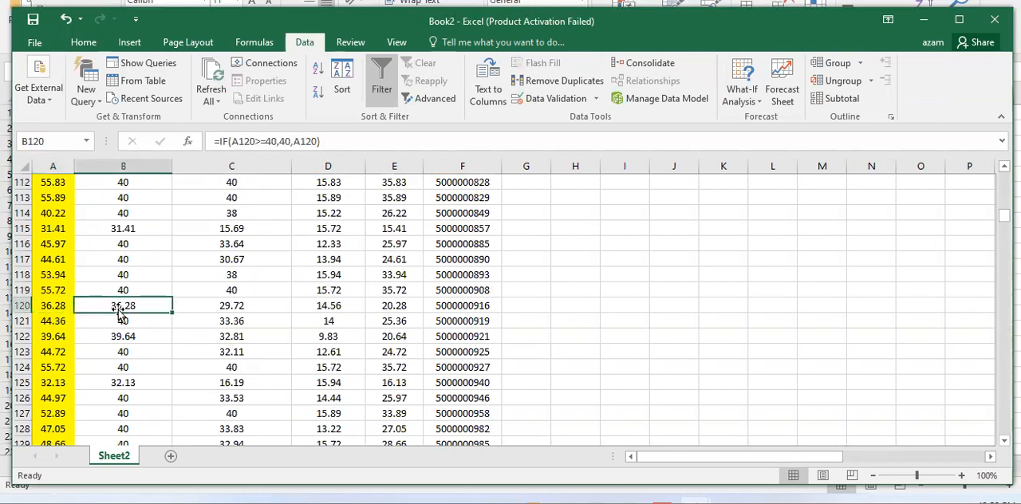
click(125, 336)
click(65, 336)
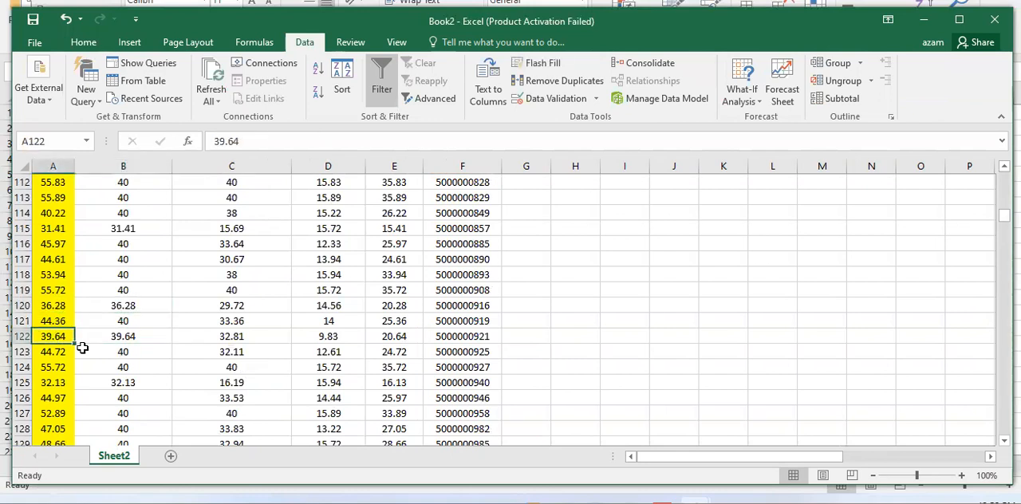
click(121, 337)
Compare Balance with ActualBalance in rows 199 to 201, on both sides of the 40 threshold.
scroll(132, 383, down, 7)
scroll(132, 383, down, 20)
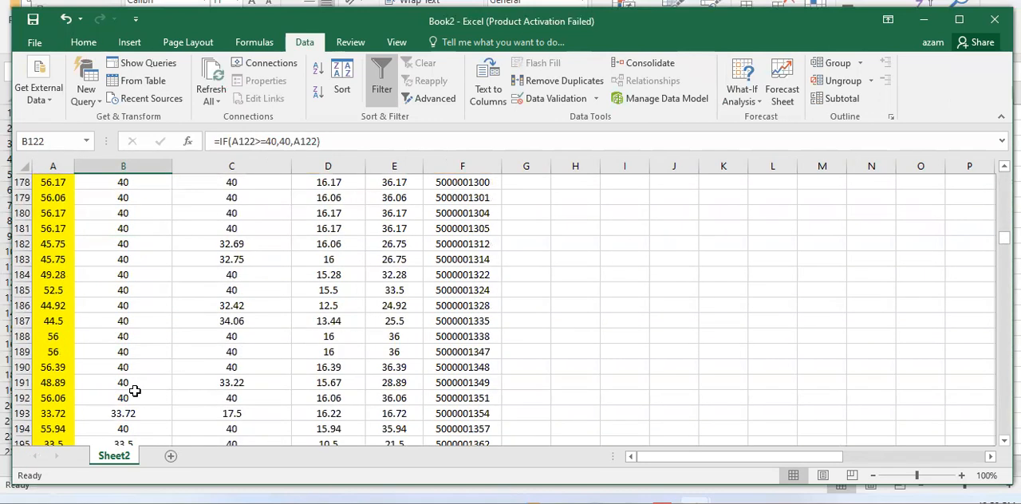
click(117, 257)
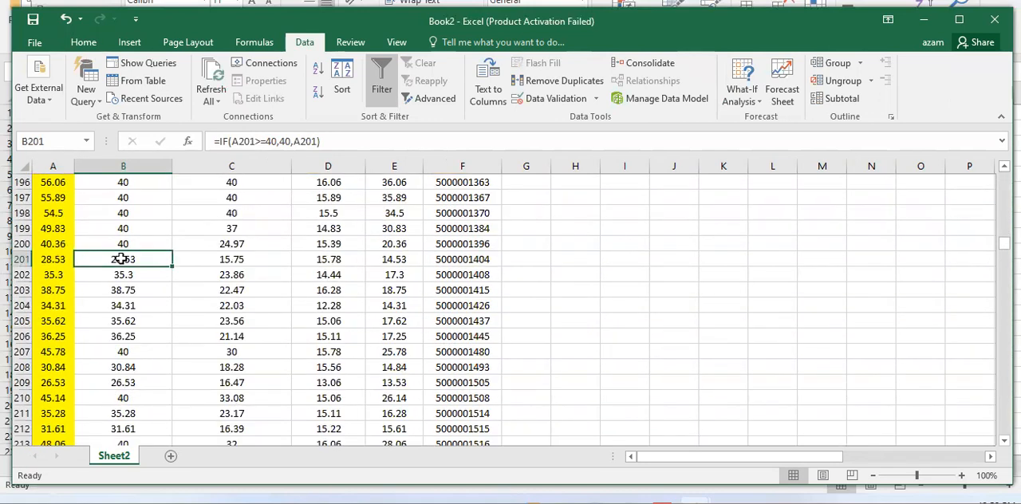
drag(50, 228, 118, 229)
click(104, 244)
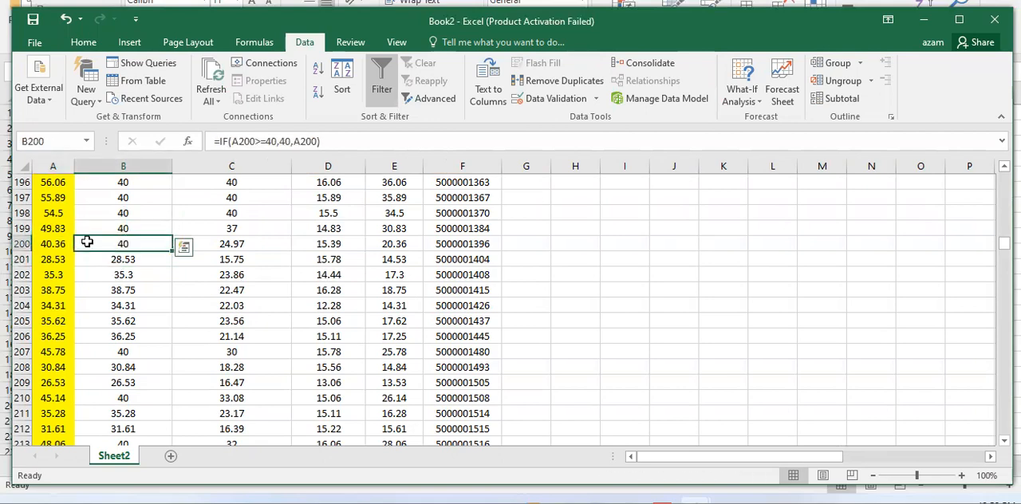
Return to the start of the sheet and review the IF formulas in ActualBalance cells B2 to B6.
scroll(204, 324, up, 15)
scroll(204, 324, up, 20)
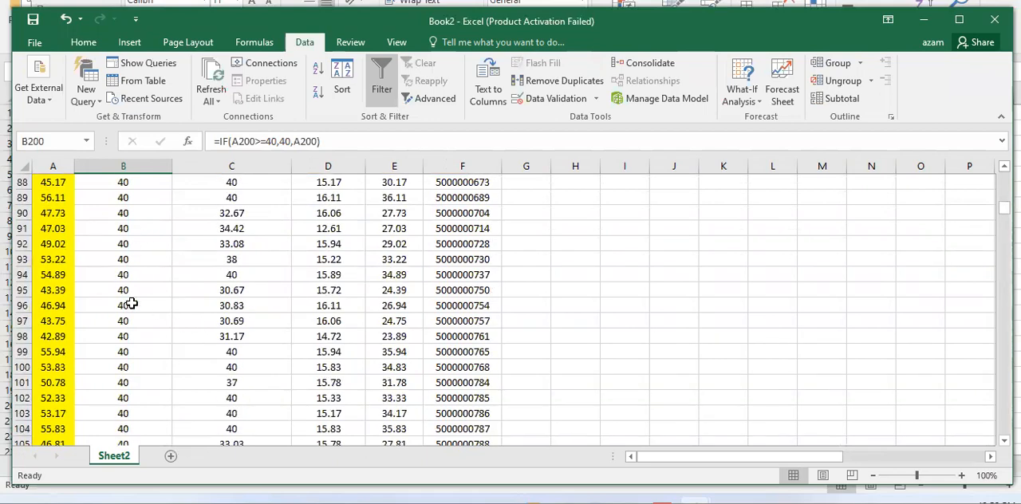
scroll(131, 303, up, 20)
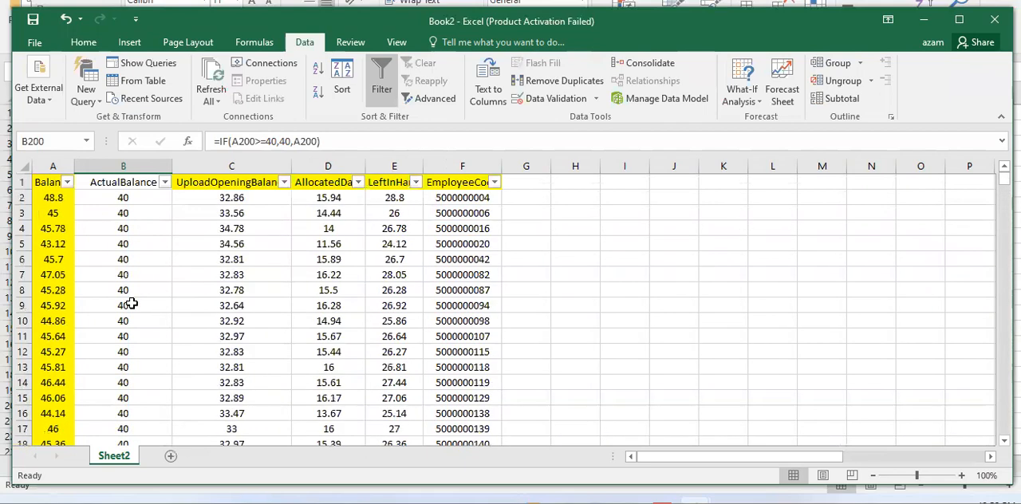
click(148, 201)
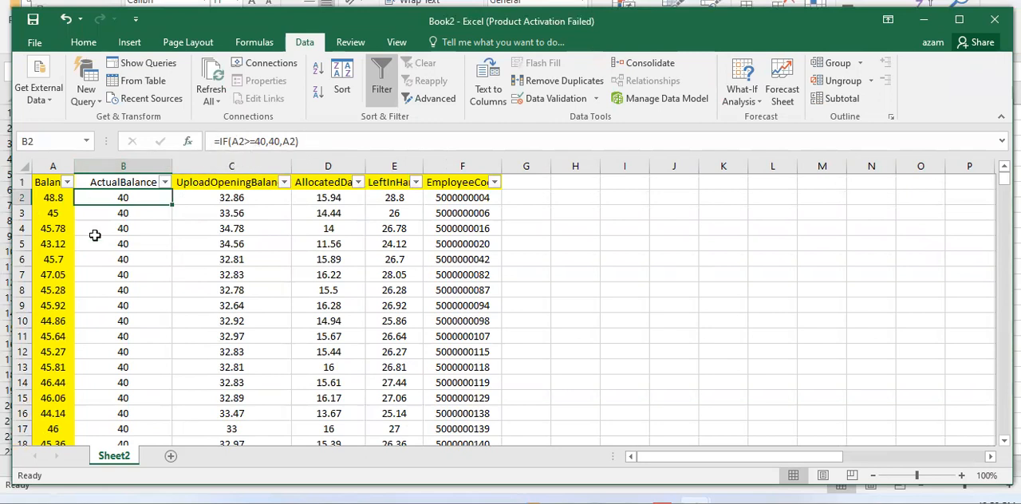
click(155, 225)
click(147, 211)
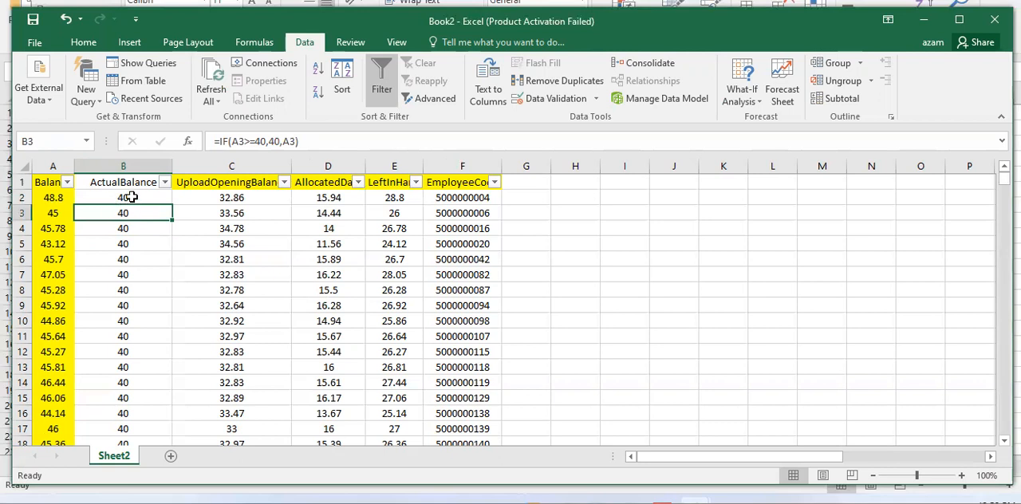
click(137, 200)
click(132, 249)
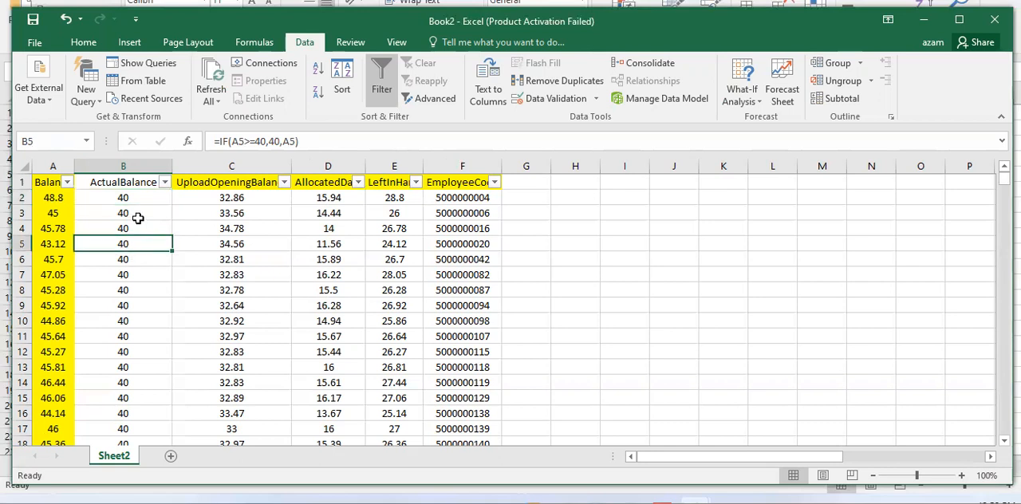
click(140, 259)
click(126, 223)
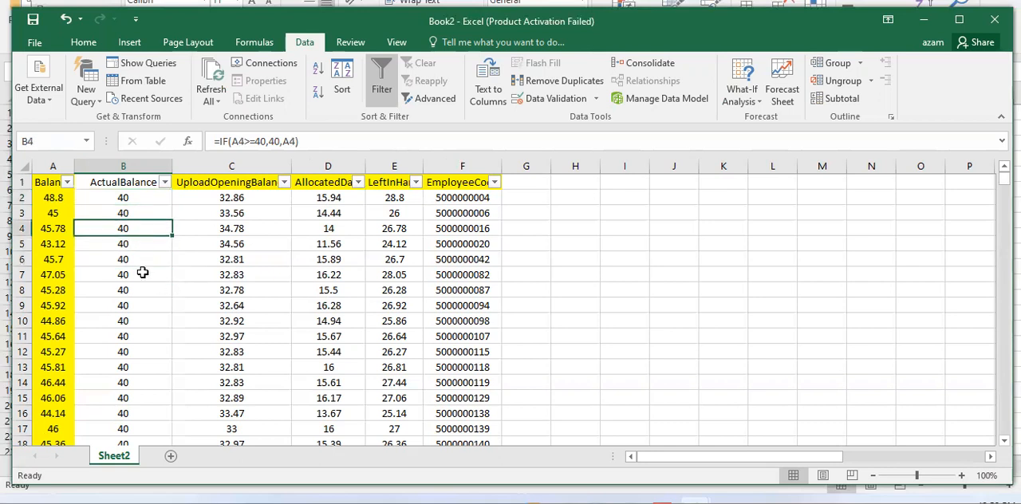